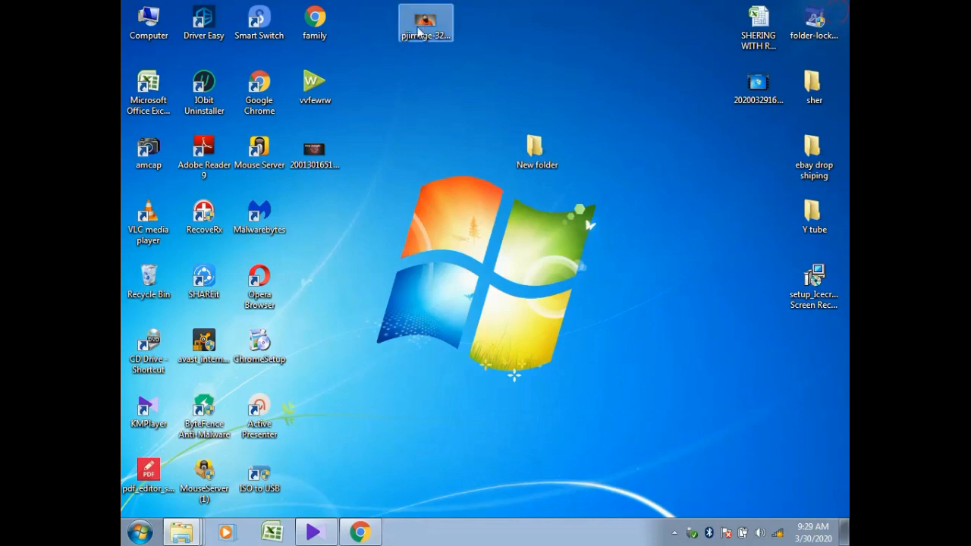
right_click(408, 24)
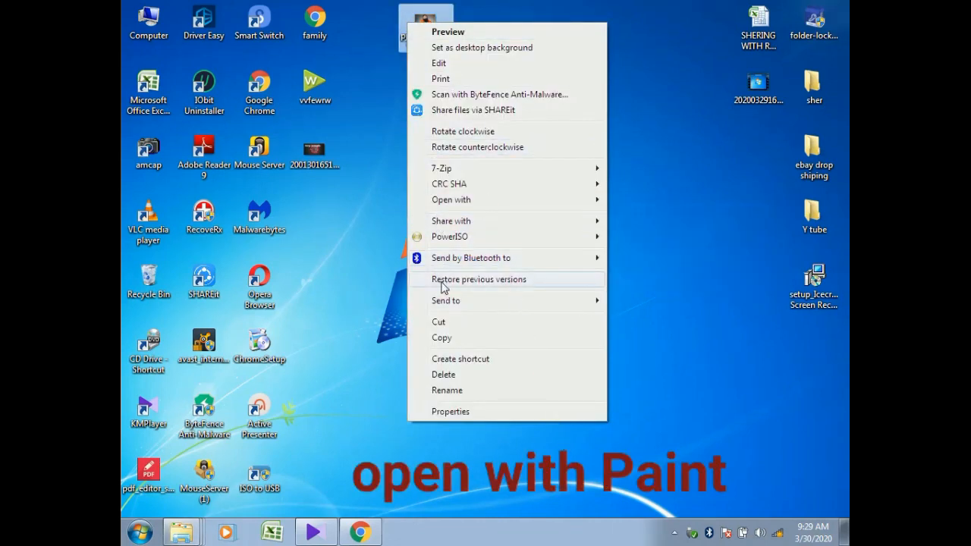
mouse_move(463, 207)
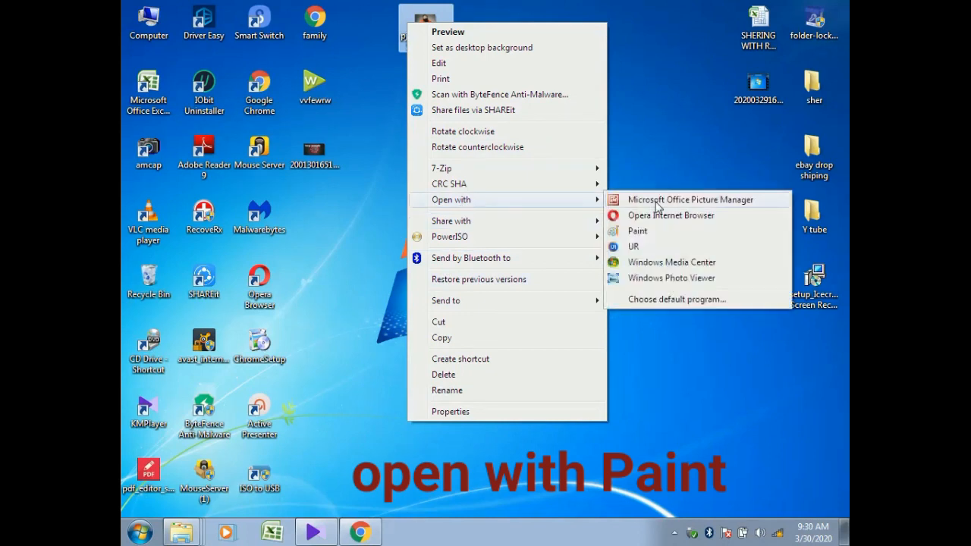
left_click(643, 231)
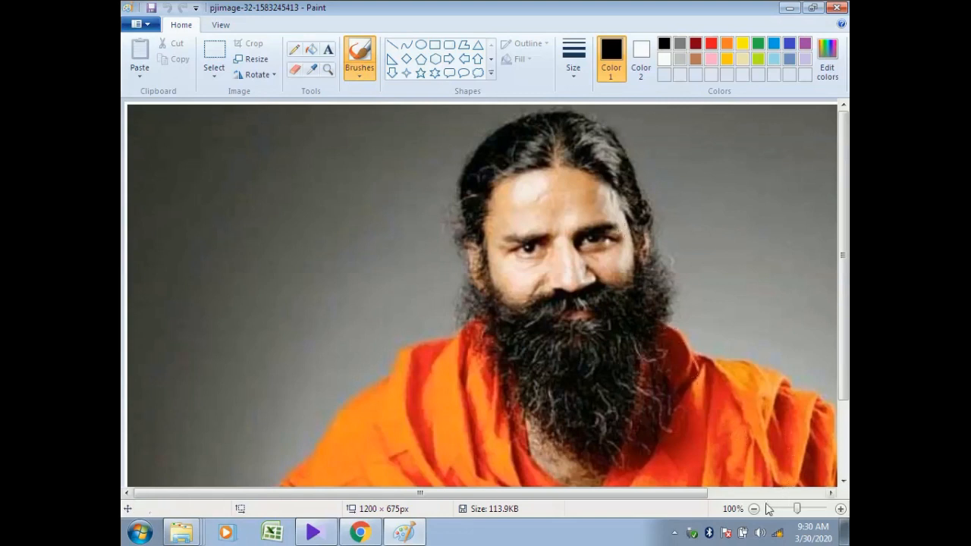
Add the text "corona virus" in yellow in a new text box across the middle of the photo
left_click(756, 510)
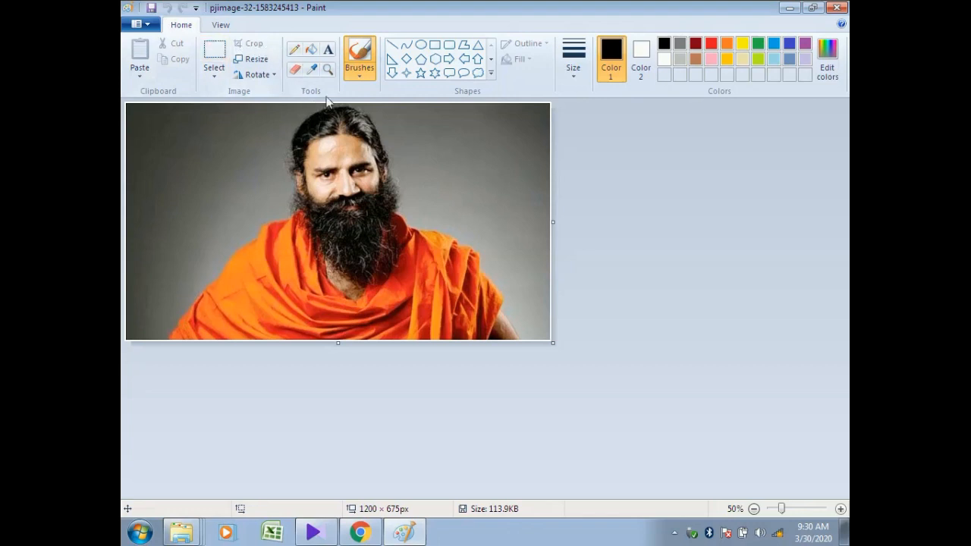
left_click(329, 50)
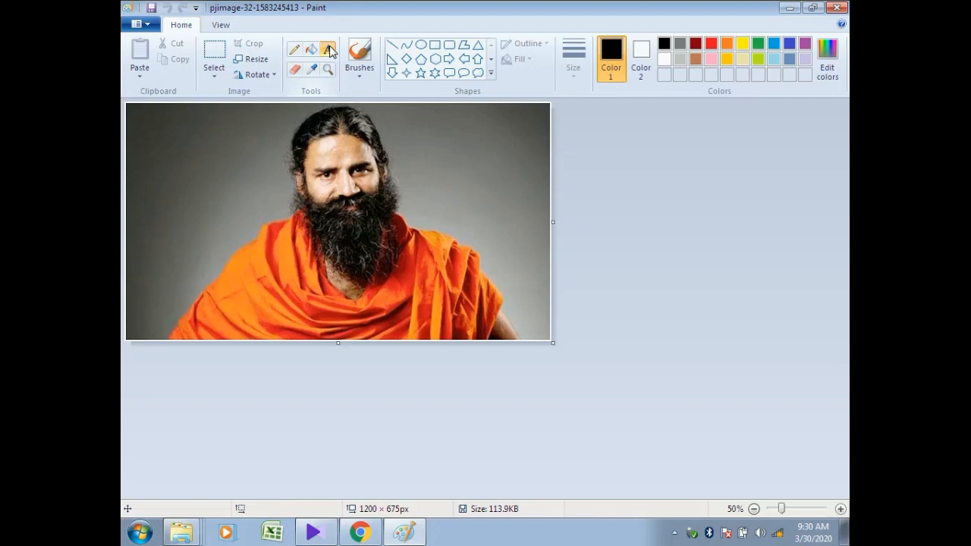
left_click(175, 207)
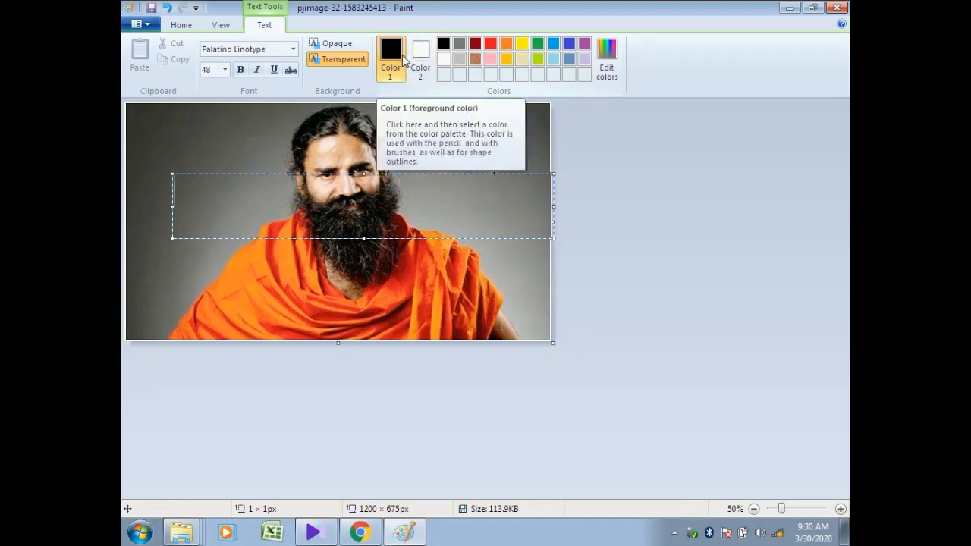
left_click(525, 42)
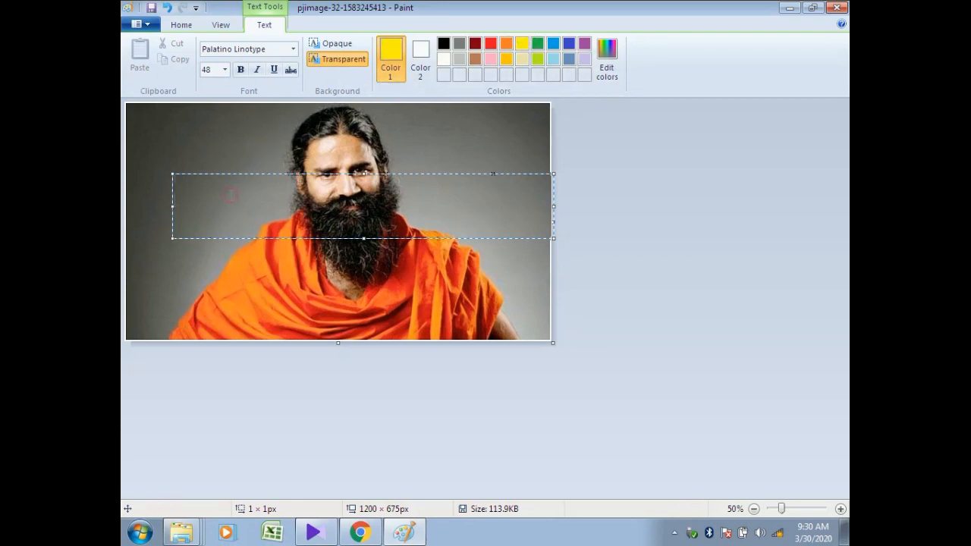
type("C")
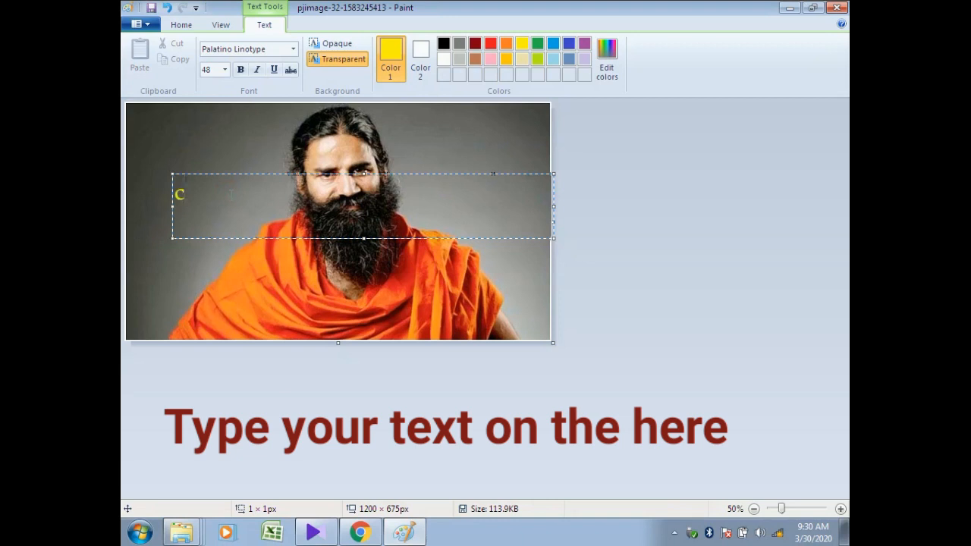
type("or")
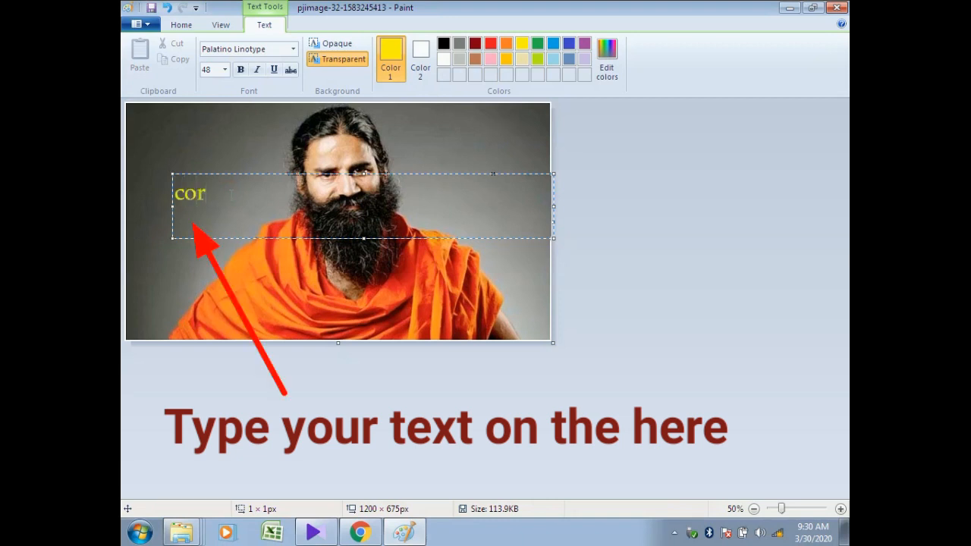
type("ona virus")
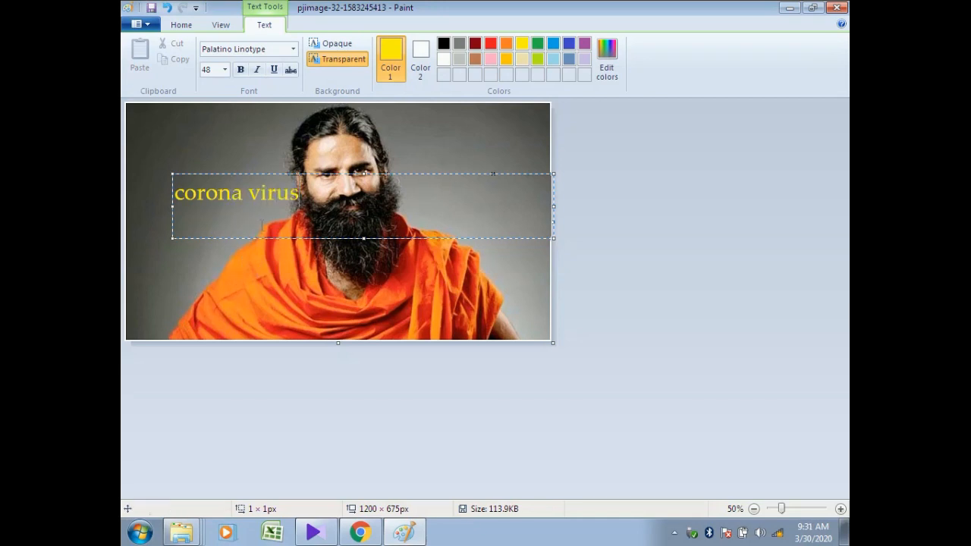
Set the font size of the whole "corona virus" text to 72
left_click_drag(303, 194, 173, 193)
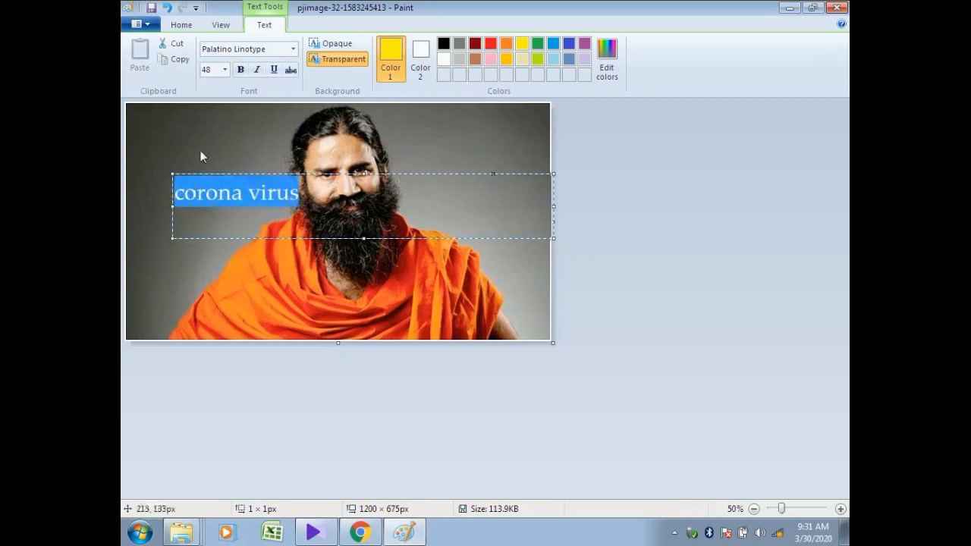
left_click(225, 70)
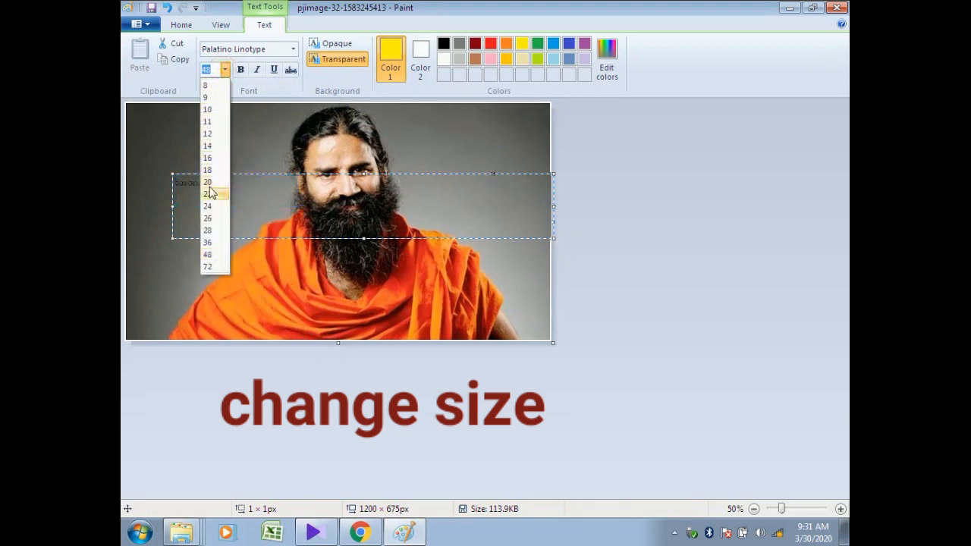
left_click(208, 267)
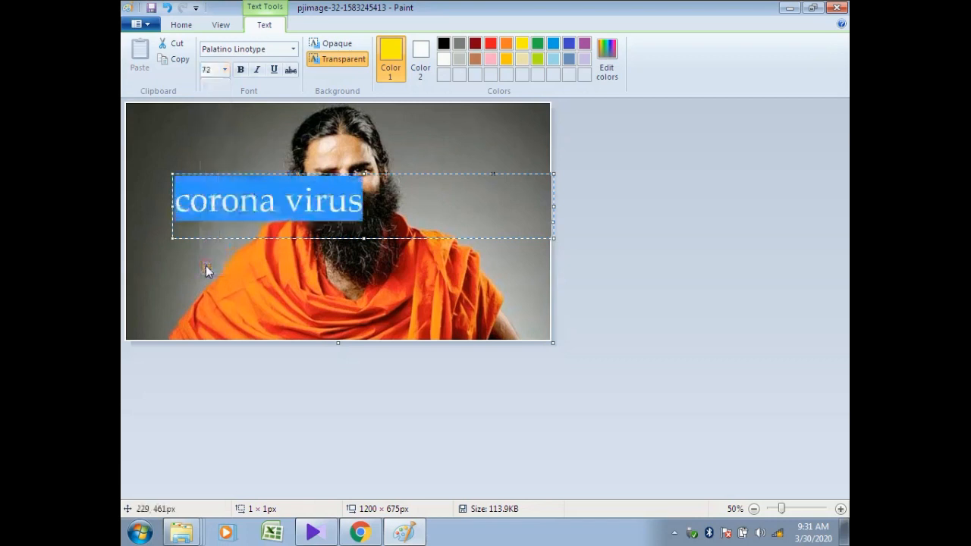
left_click(448, 198)
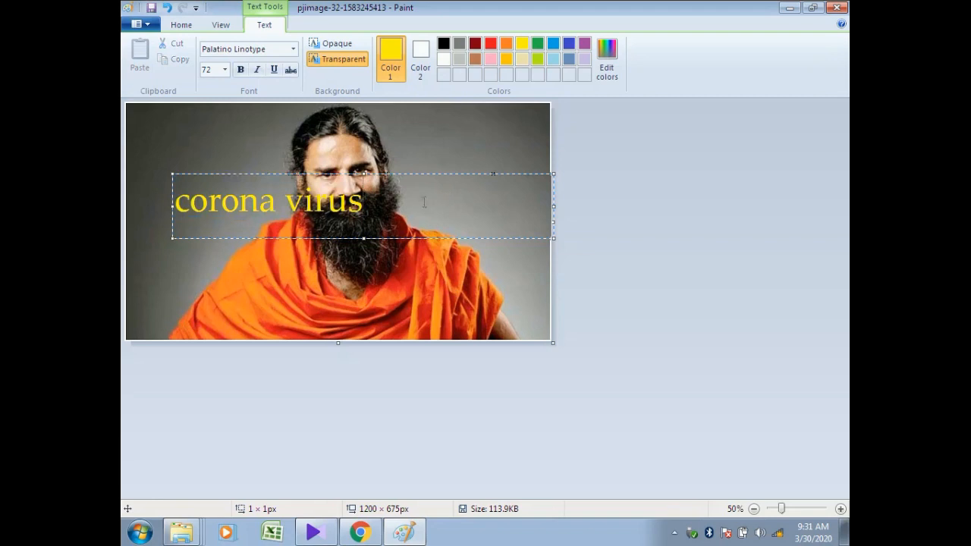
Change the font of the "corona virus" text to Perpetua Titling MT
left_click_drag(413, 202, 173, 202)
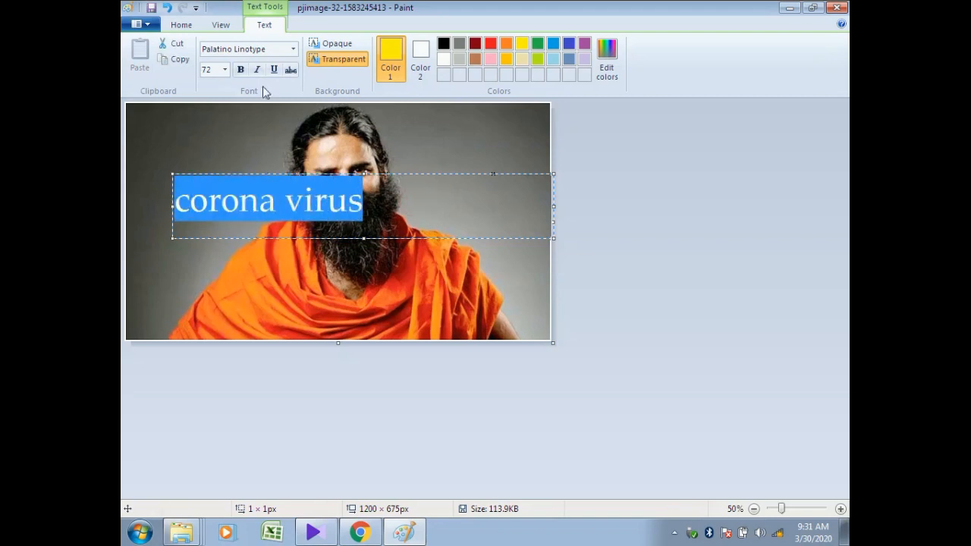
left_click(293, 49)
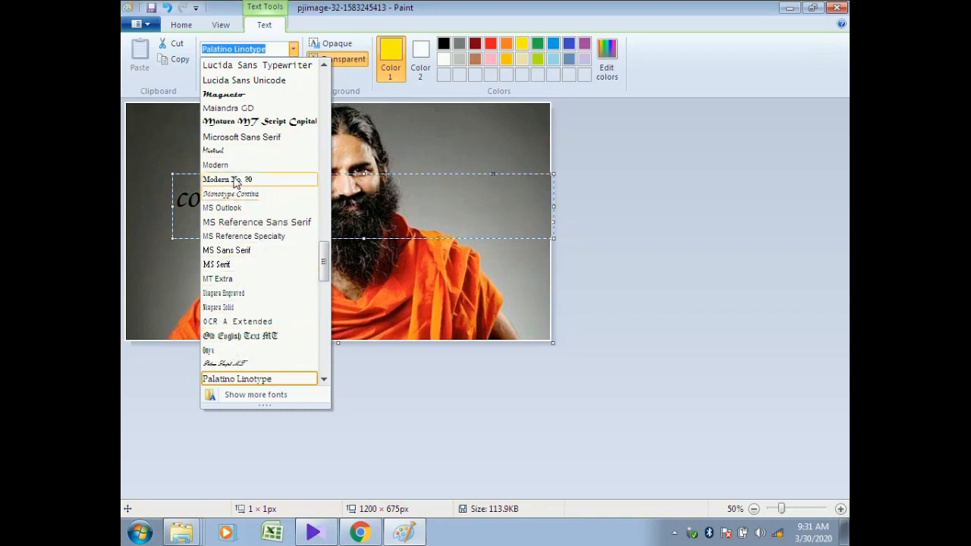
scroll(261, 204, "down", 2)
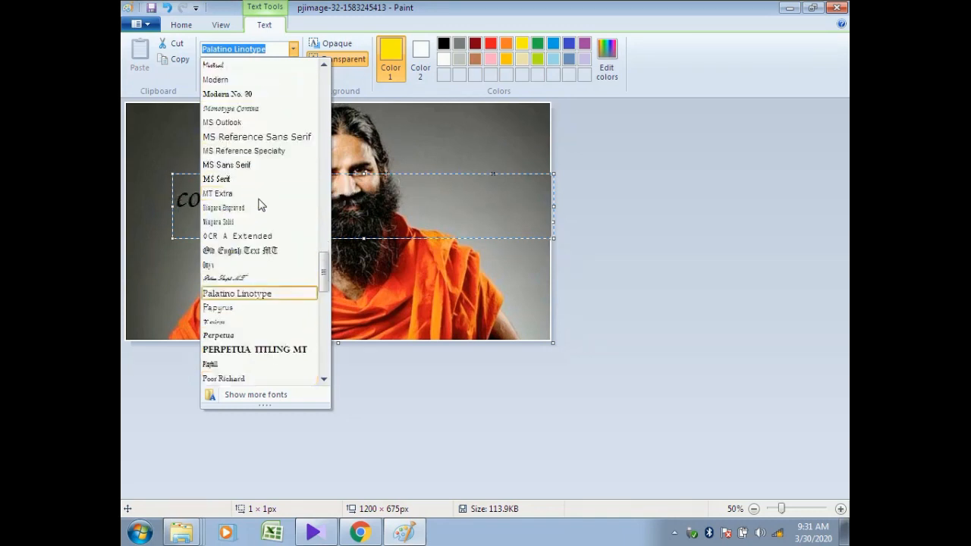
left_click(257, 352)
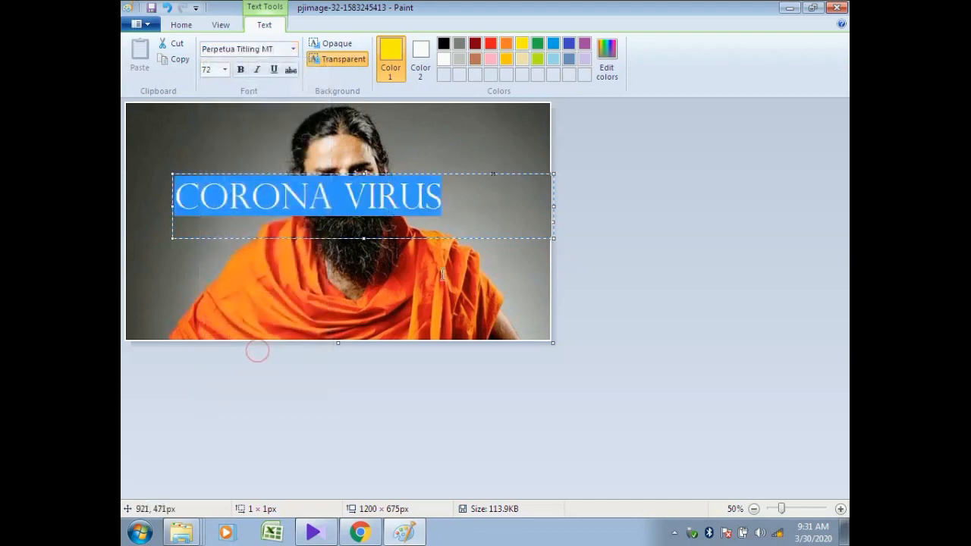
left_click(504, 216)
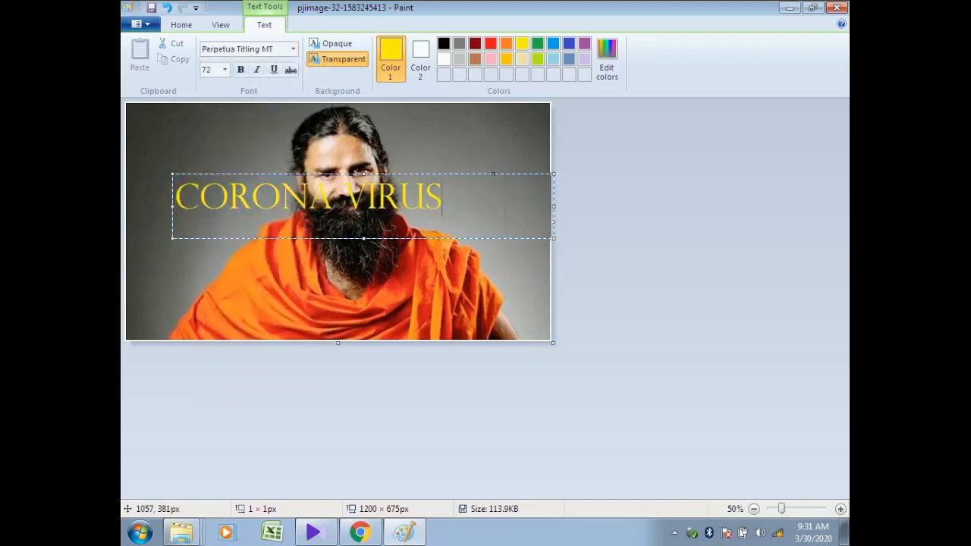
Move the text box to the photo's left edge and resize it to about 409 × 96 px
left_click_drag(554, 205, 433, 204)
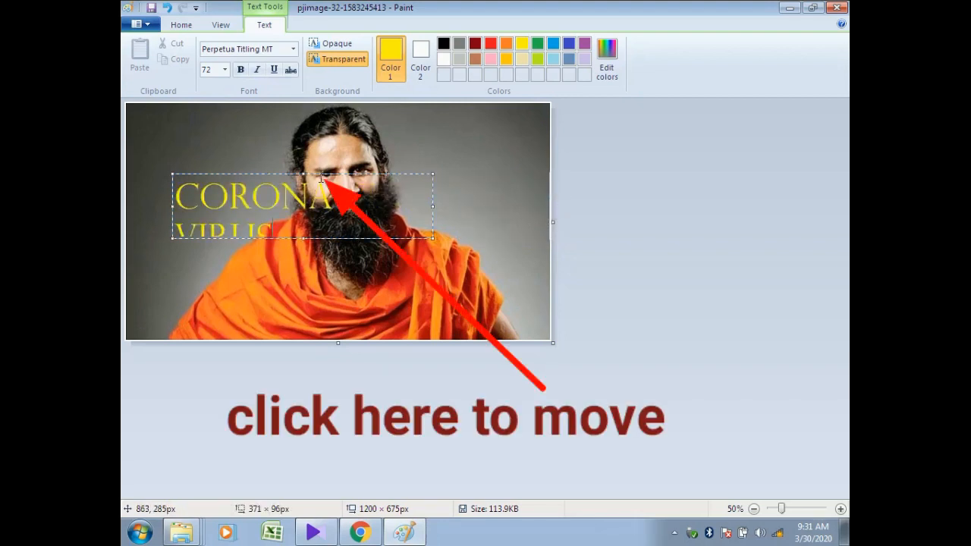
left_click_drag(320, 175, 275, 174)
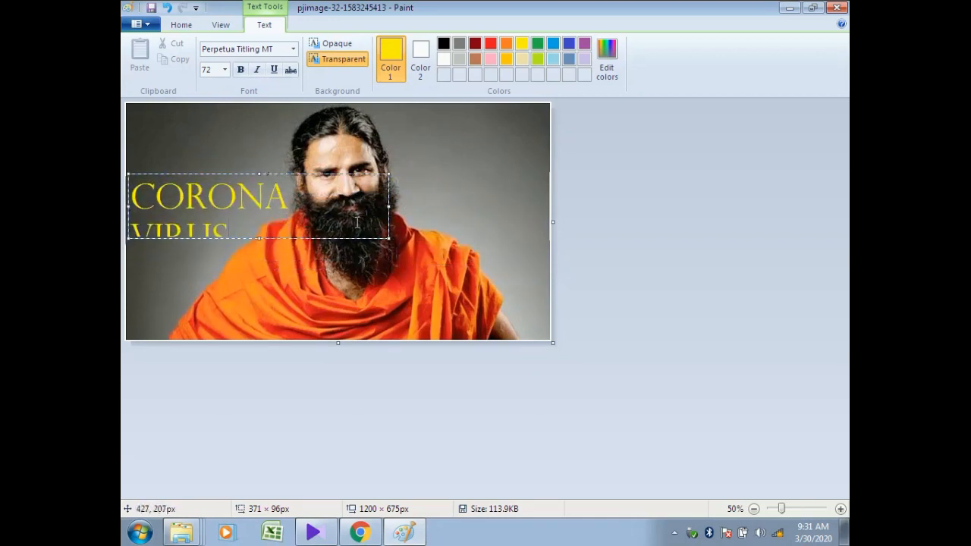
left_click_drag(388, 207, 415, 207)
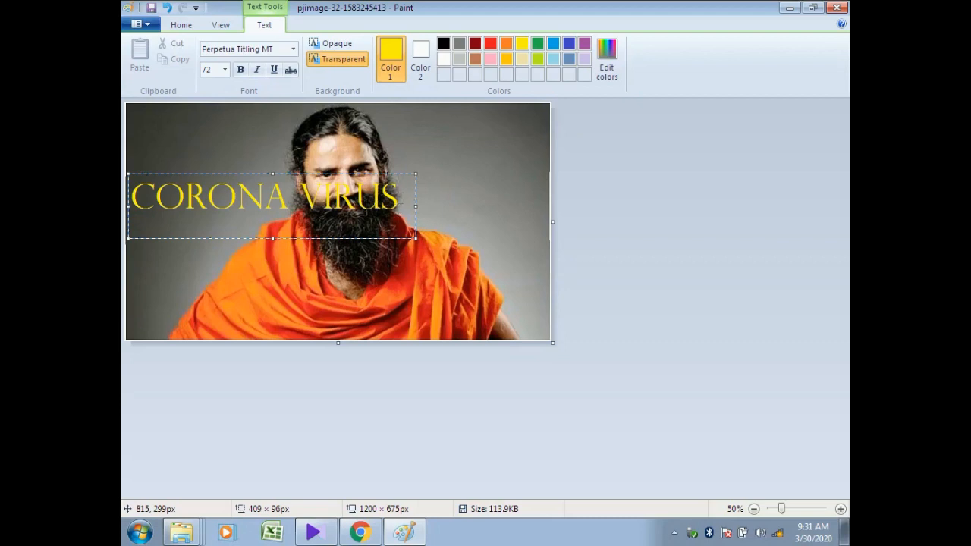
Set the font size of the whole "corona virus" text to 36
left_click_drag(402, 197, 158, 199)
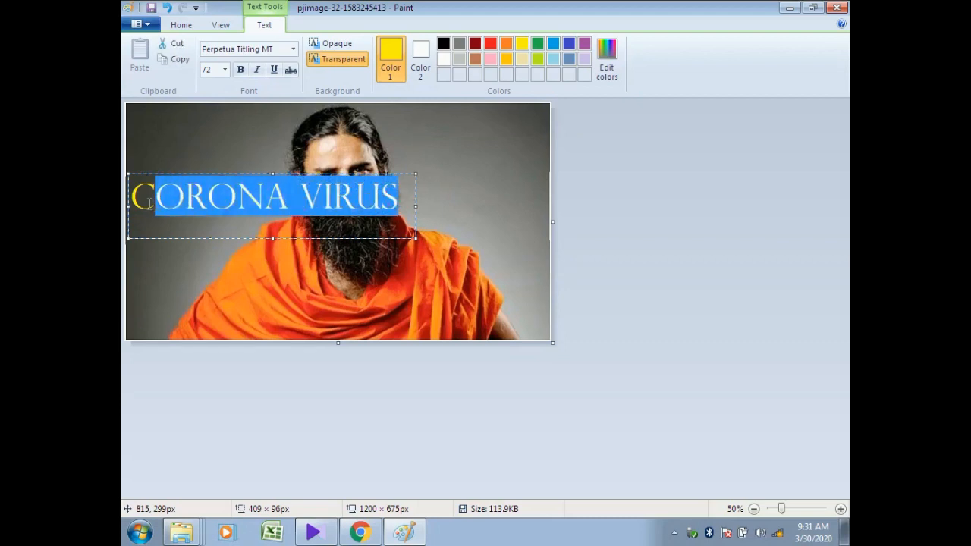
left_click_drag(150, 202, 130, 199)
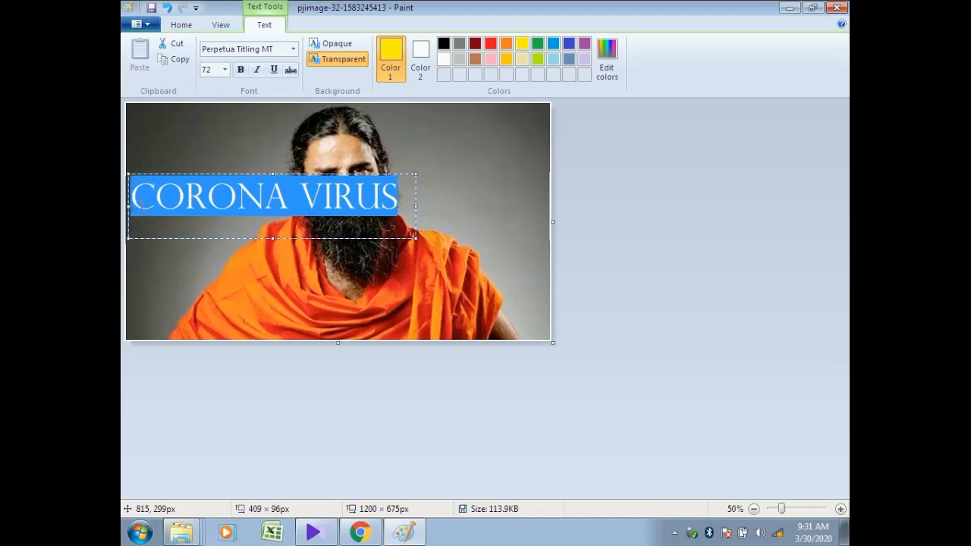
left_click(226, 70)
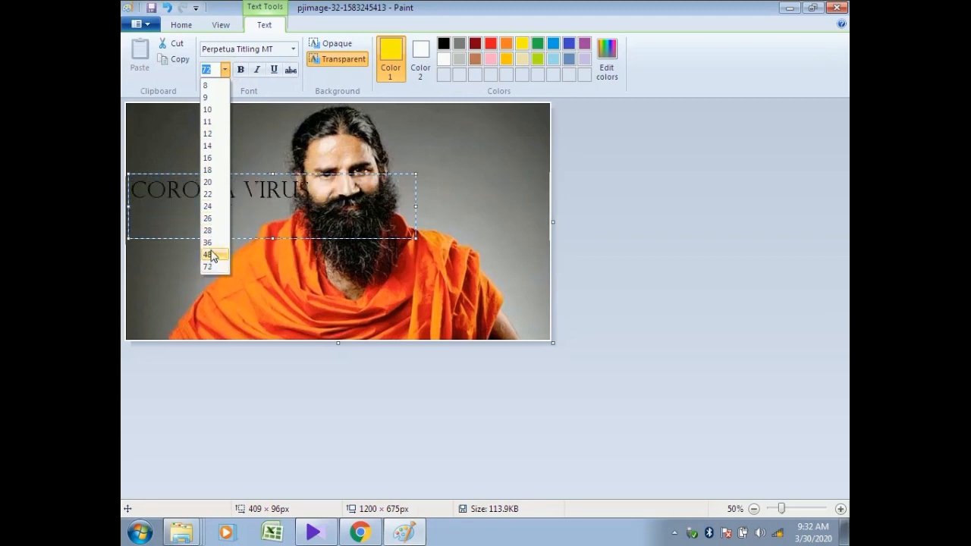
left_click(211, 243)
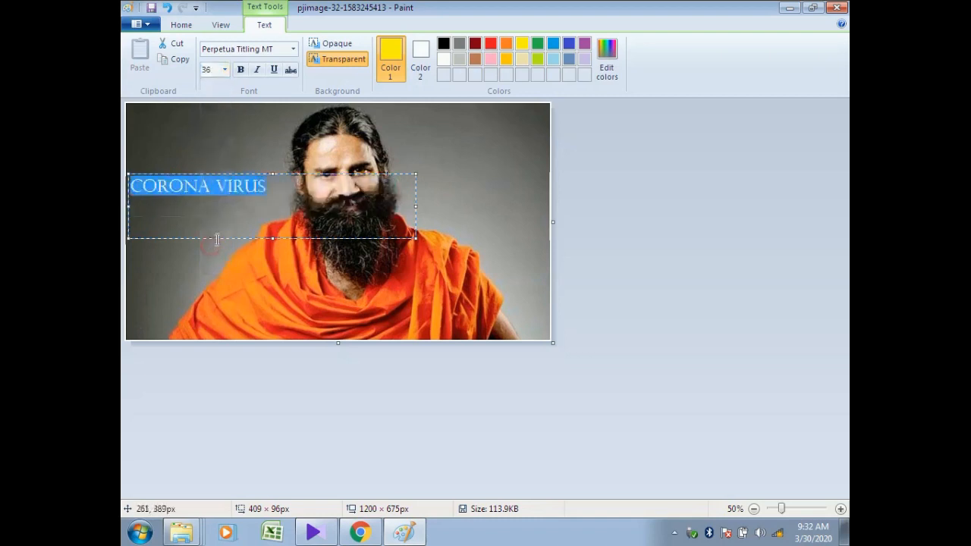
left_click(277, 206)
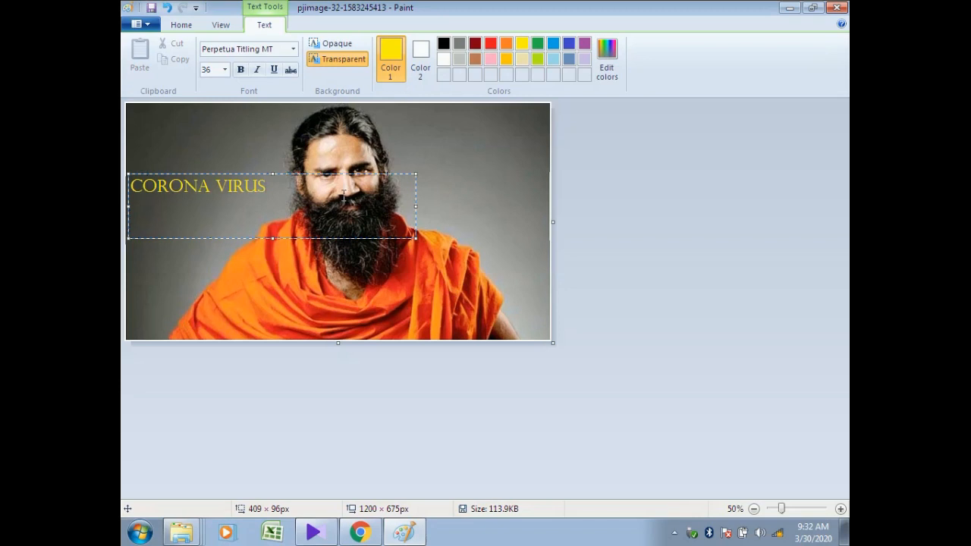
Move the text box slightly lower on the photo, make its text bold and finish the text editing
left_click_drag(236, 173, 235, 204)
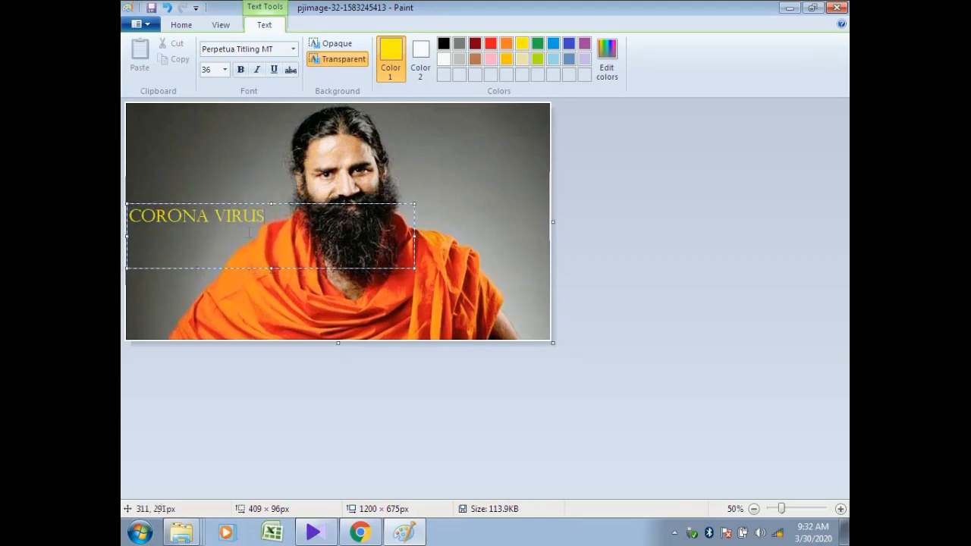
left_click_drag(269, 232, 126, 217)
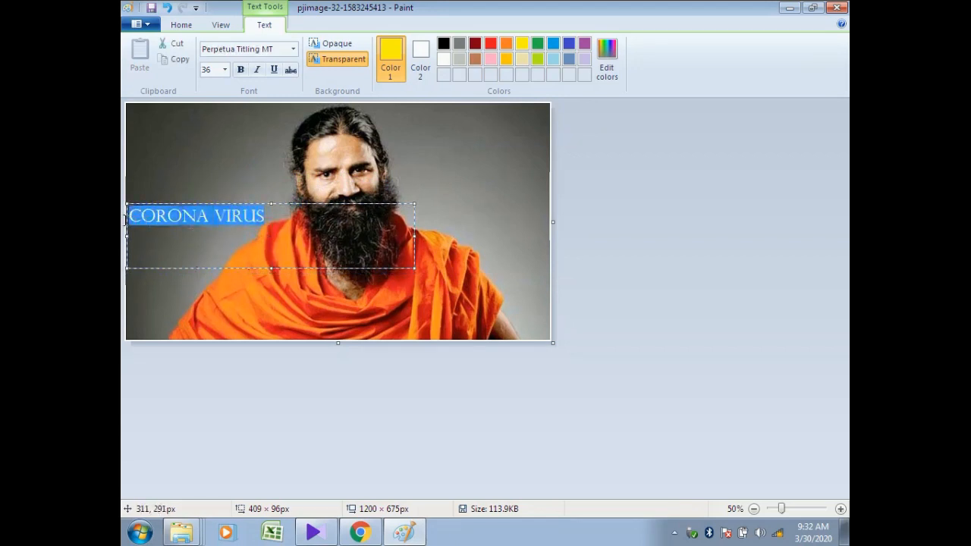
left_click(240, 69)
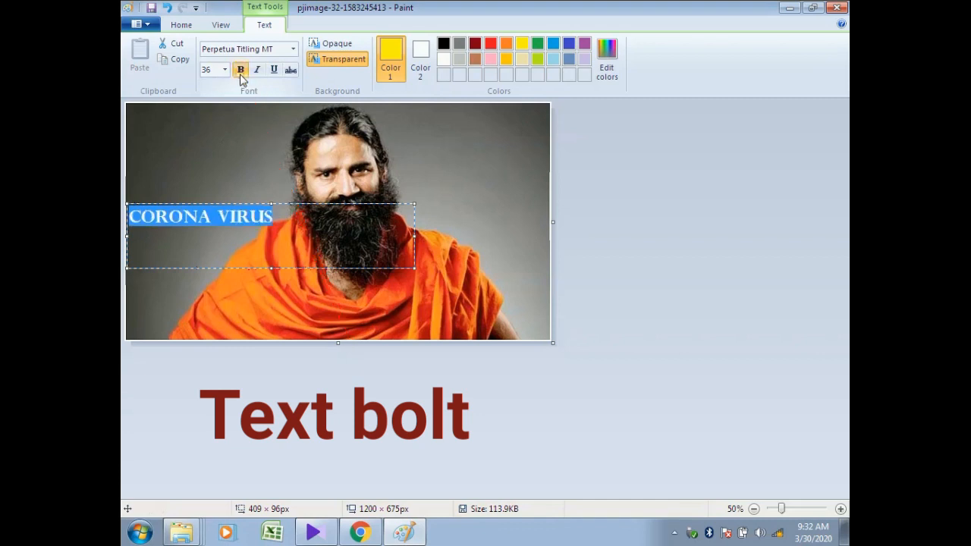
left_click(296, 236)
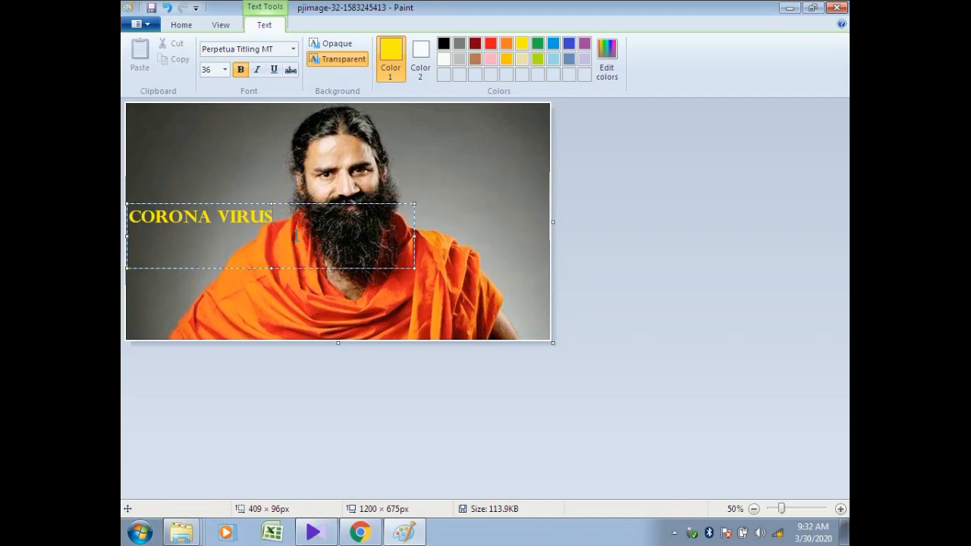
left_click(418, 176)
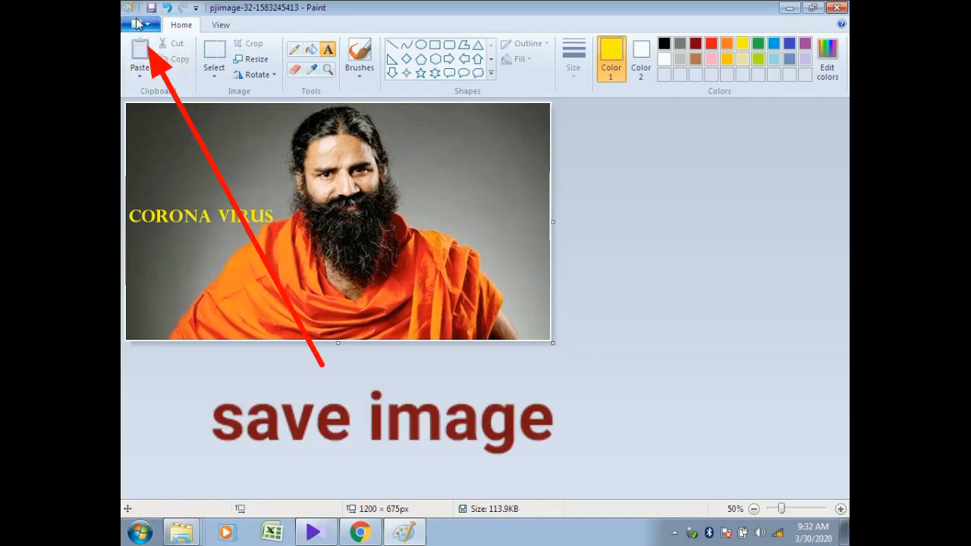
left_click(137, 23)
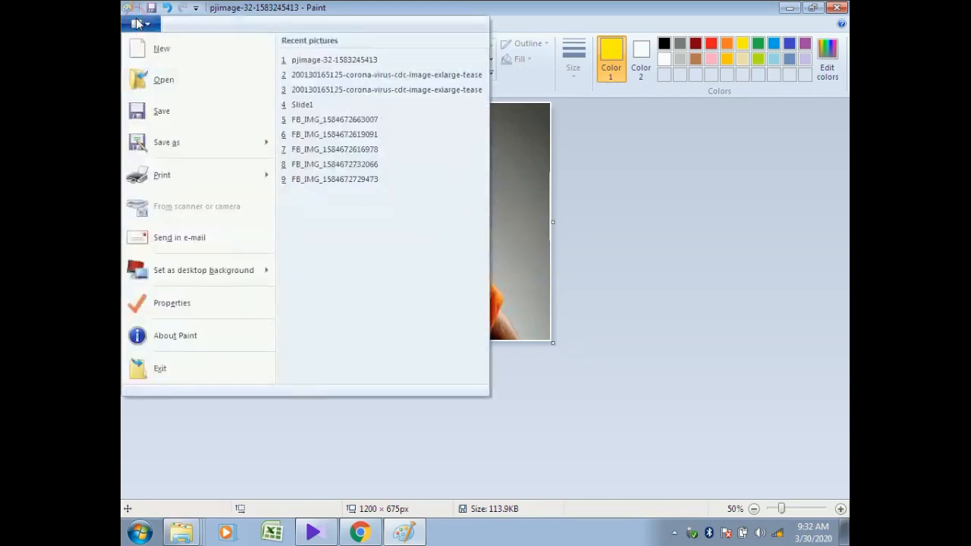
mouse_move(168, 145)
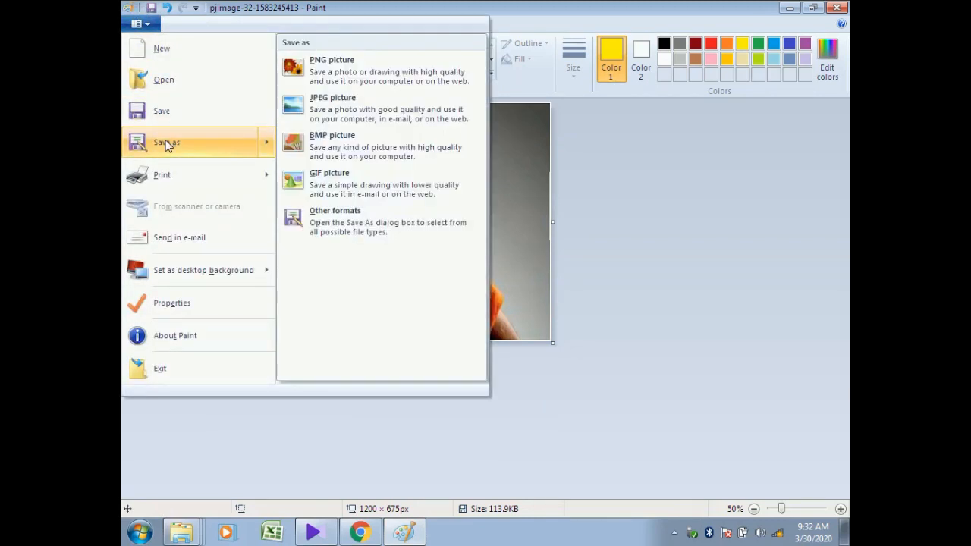
left_click(359, 73)
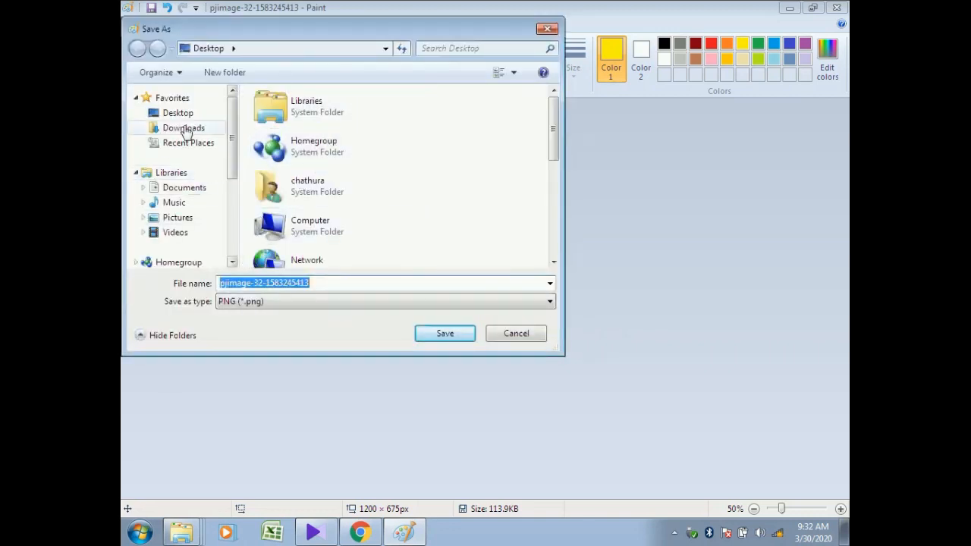
left_click(177, 118)
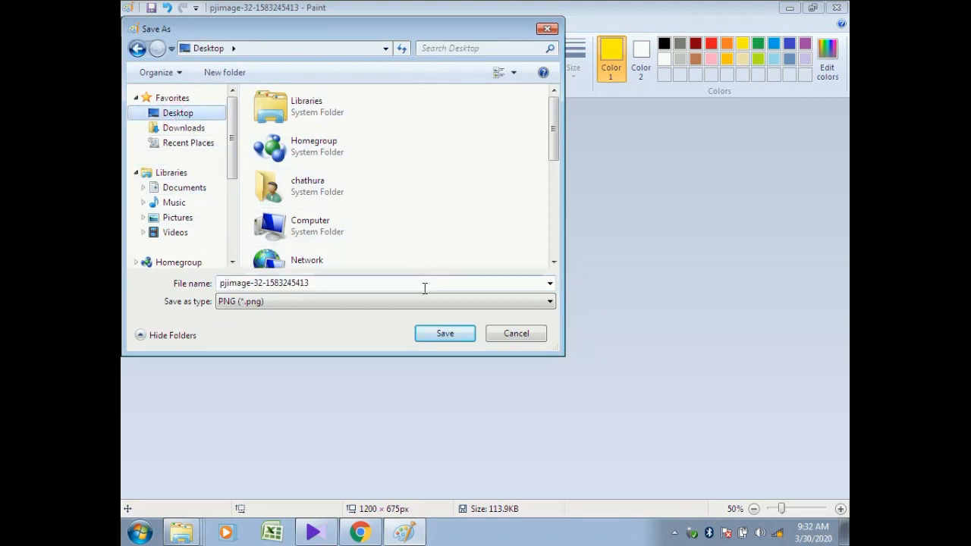
left_click(450, 340)
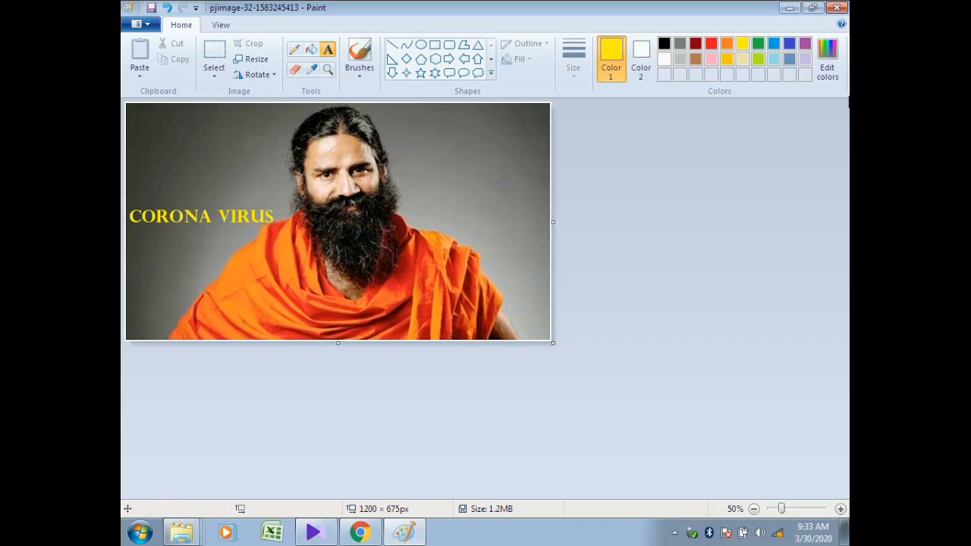
left_click(838, 8)
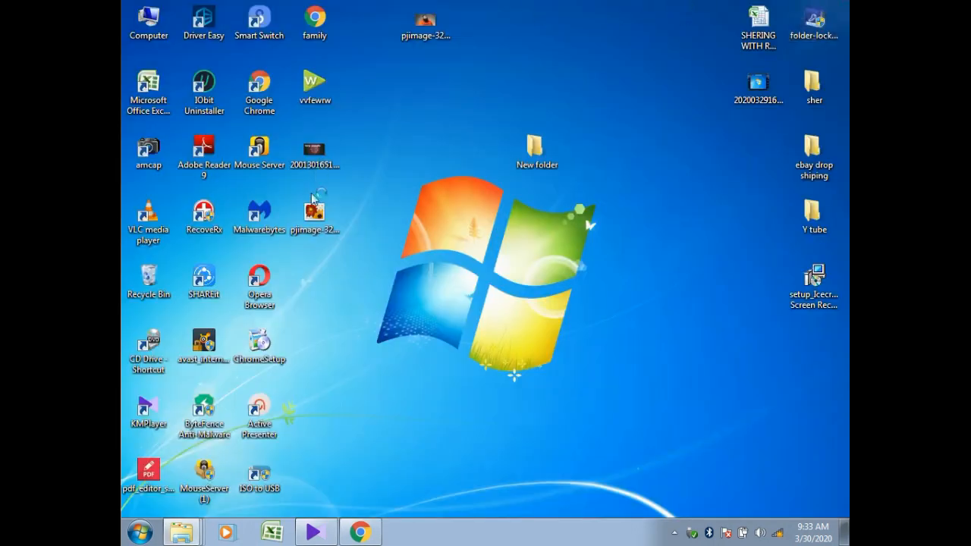
left_click(314, 233)
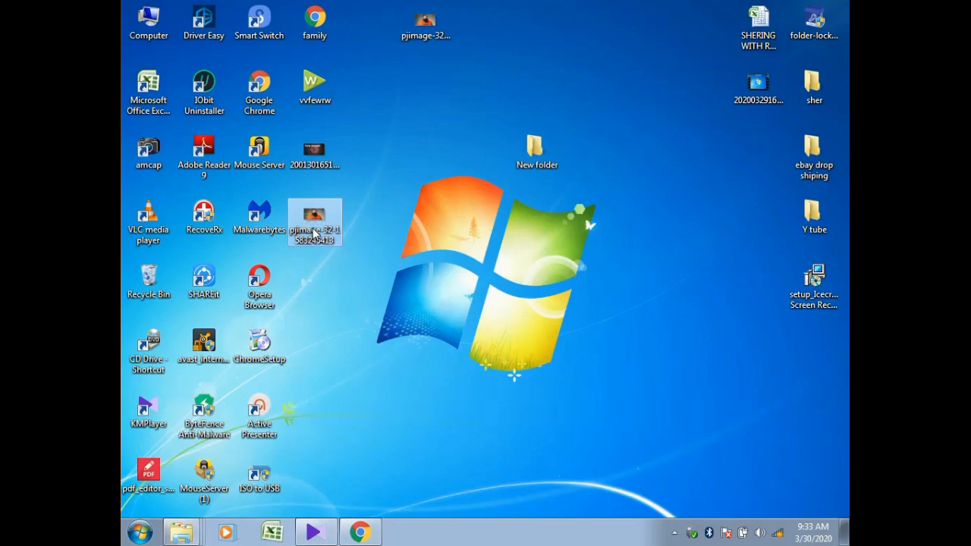
double_click(313, 232)
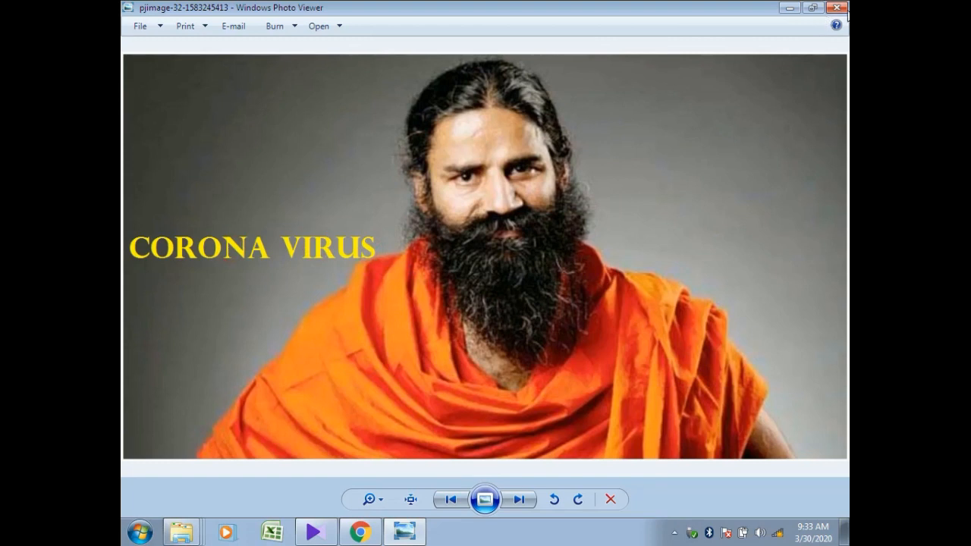
left_click(837, 8)
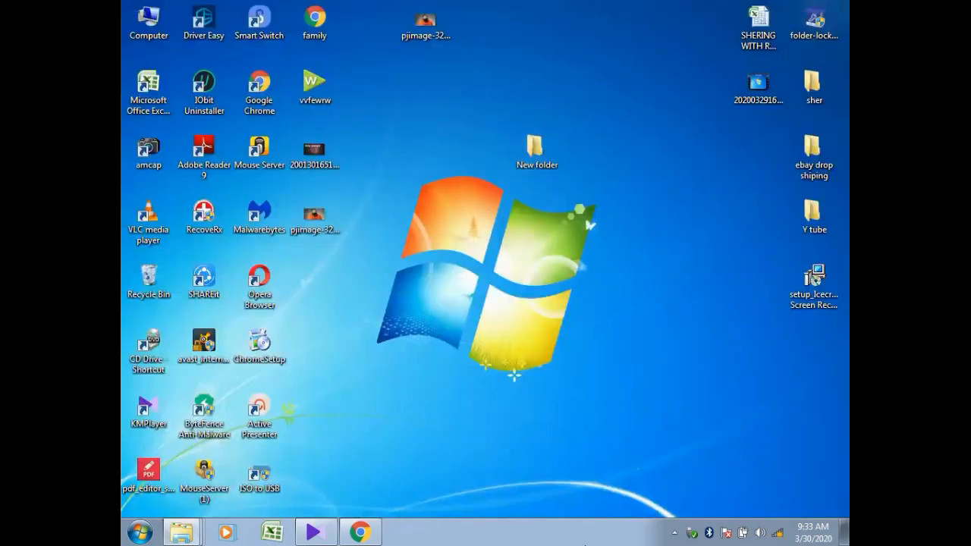
left_click(675, 533)
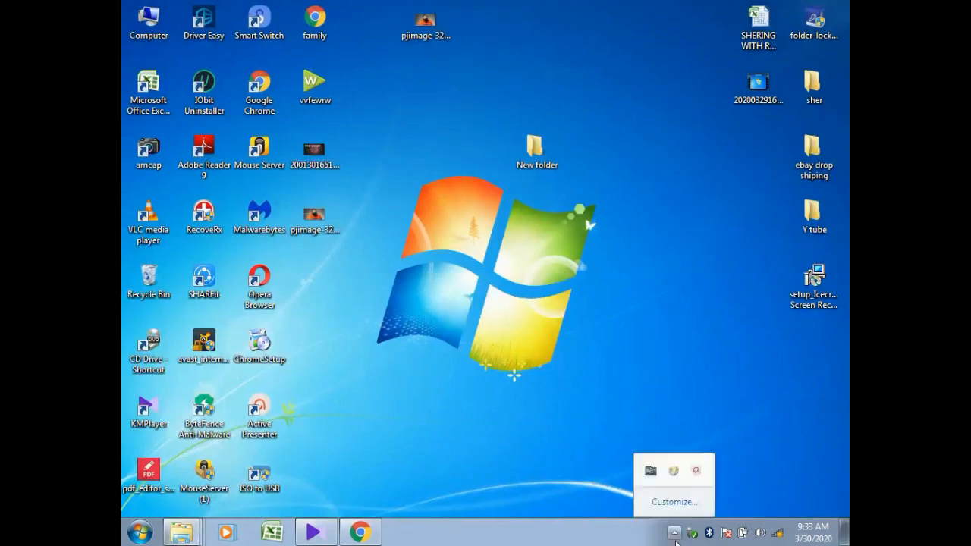